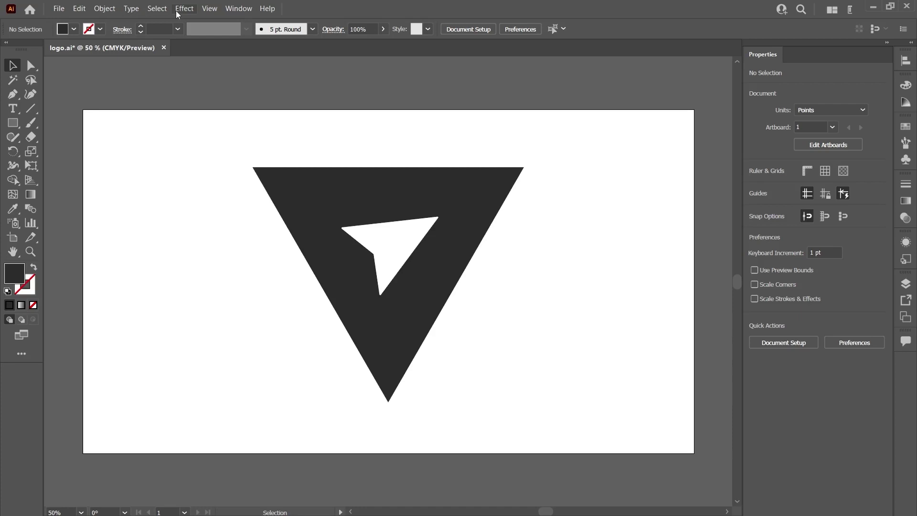
# Select the triangle logo and open Effect > Stylize > Scribble to preview default hatching.
pyautogui.click(397, 201)
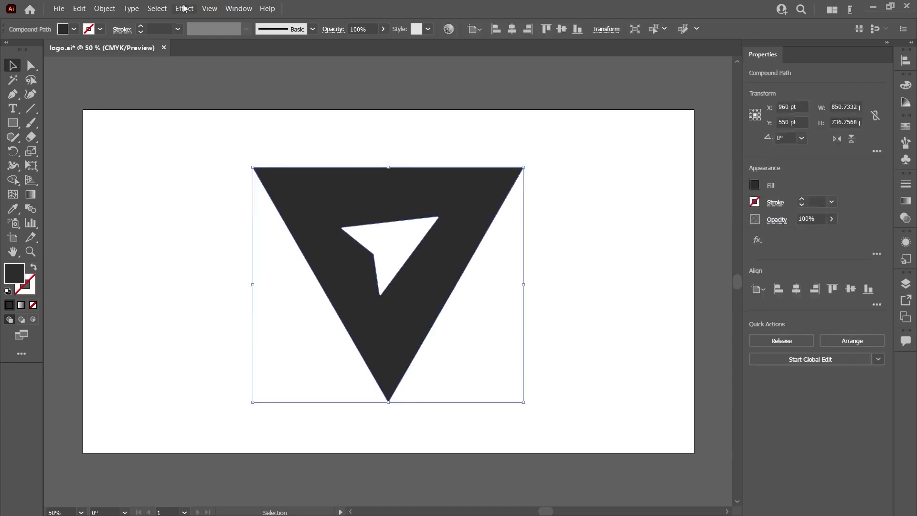
pyautogui.click(184, 8)
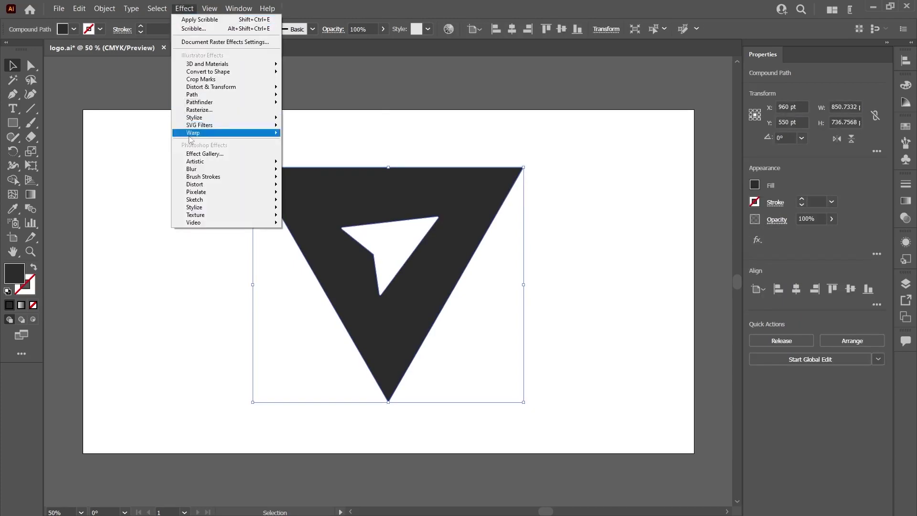
pyautogui.moveTo(193, 117)
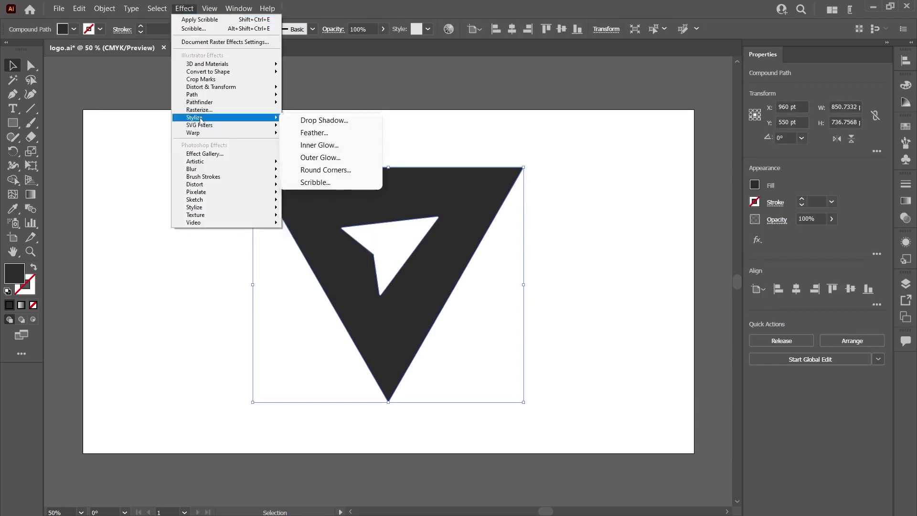
pyautogui.click(336, 183)
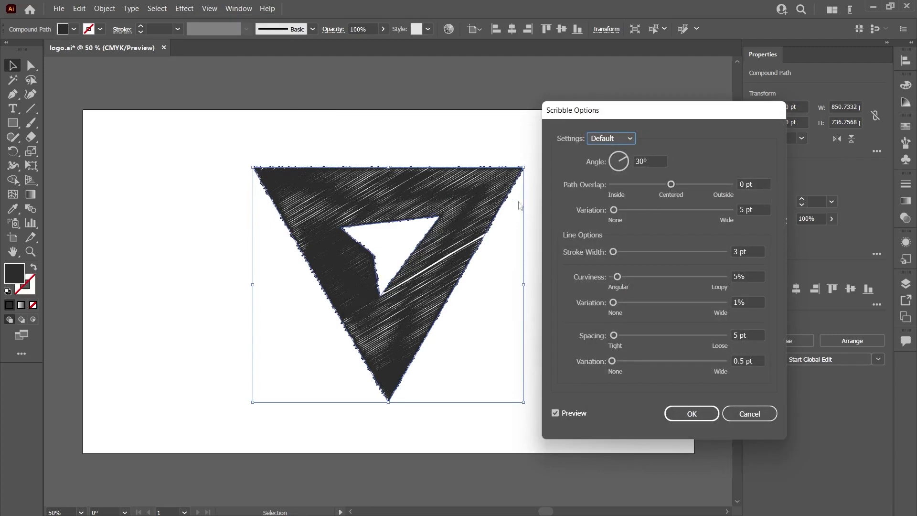
# Turn the scribble angle to 35° and set stroke width to 2 pt after trying 1 and 4 pt.
pyautogui.moveTo(615, 163); pyautogui.dragTo(622, 159)
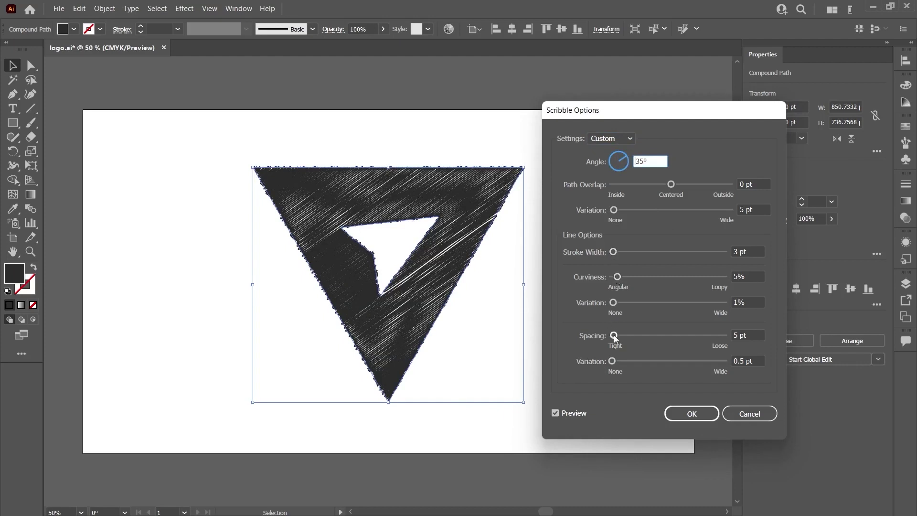
pyautogui.click(613, 251)
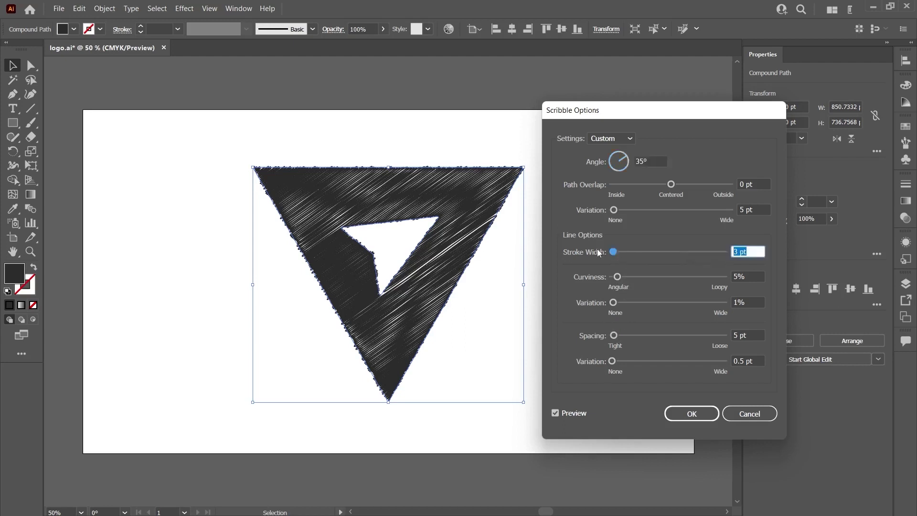
pyautogui.write('1')
pyautogui.press('Tab')
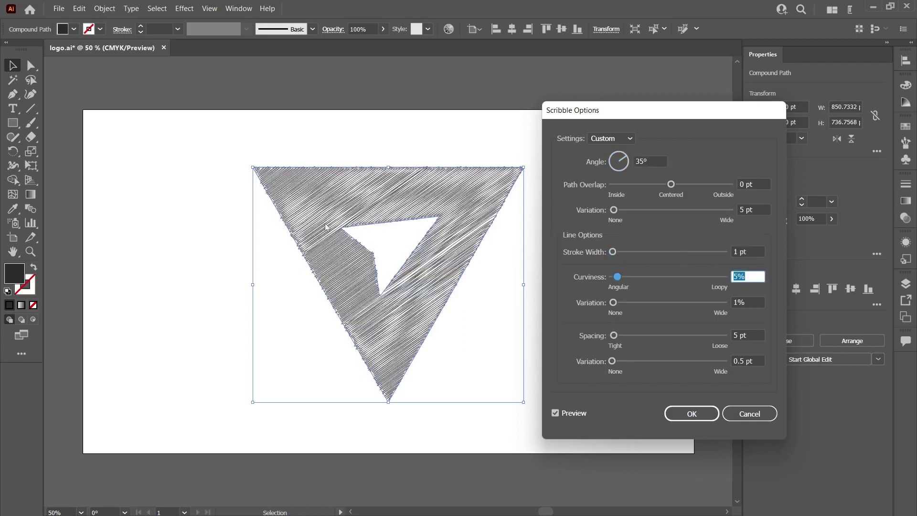
pyautogui.click(743, 251)
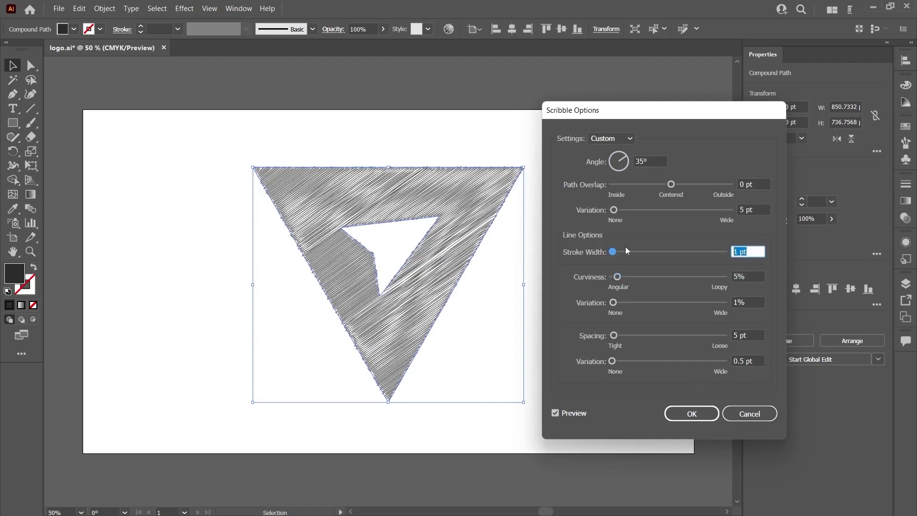
pyautogui.write('4')
pyautogui.press('Tab')
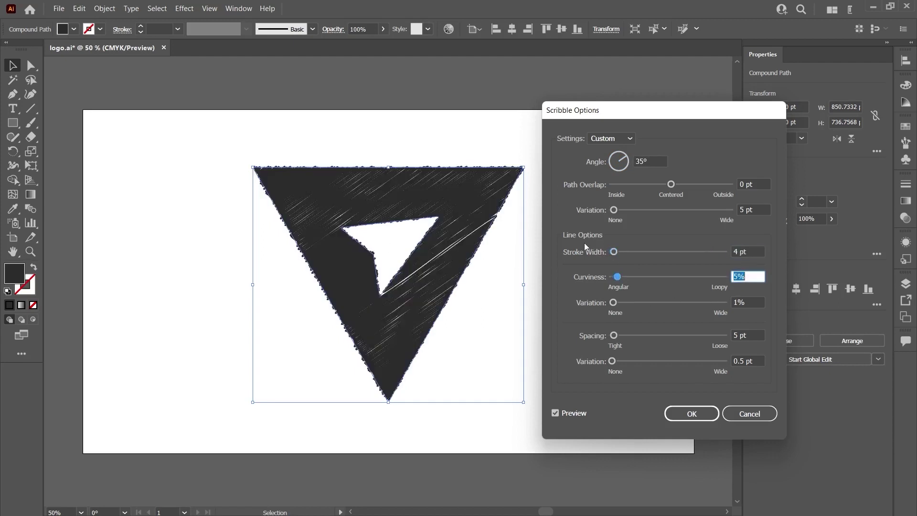
pyautogui.click(751, 252)
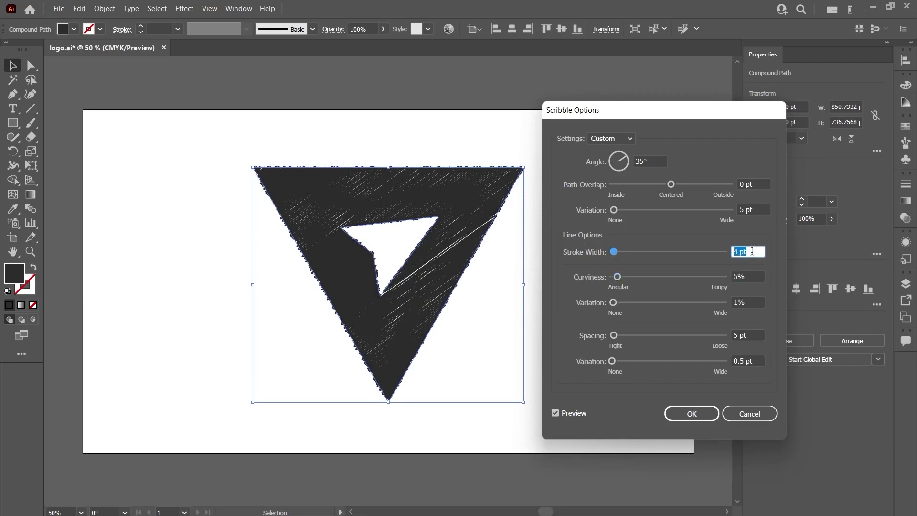
pyautogui.write('2')
pyautogui.press('Tab')
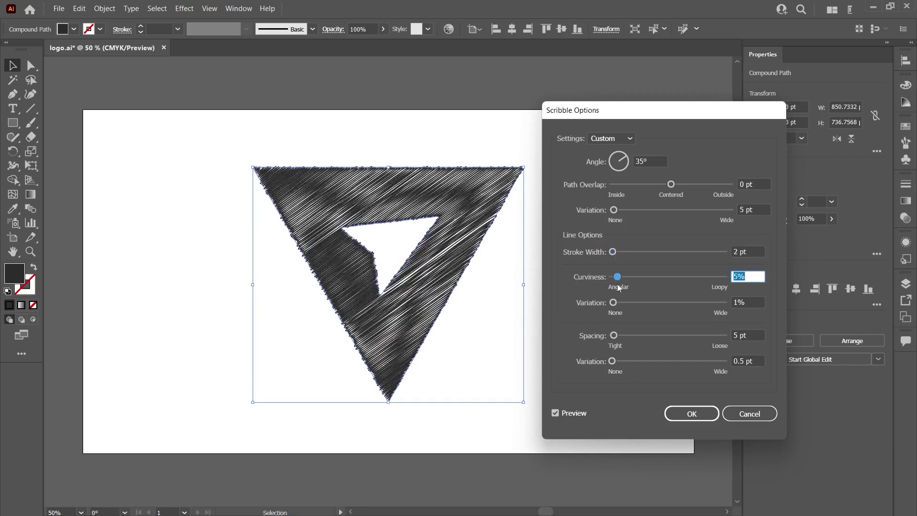
# Test a loopy curviness, then settle scribble curviness at 5% after briefly trying 4%.
pyautogui.click(707, 277)
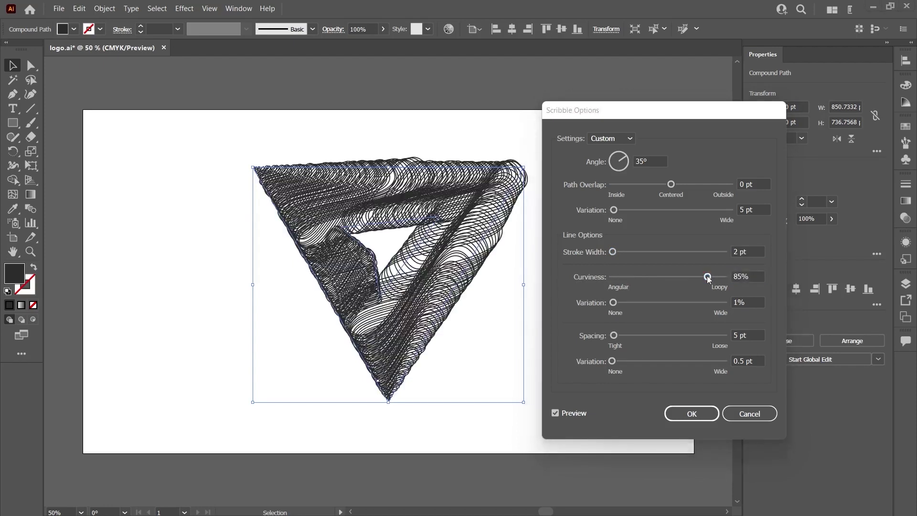
pyautogui.doubleClick(753, 276)
pyautogui.write('4')
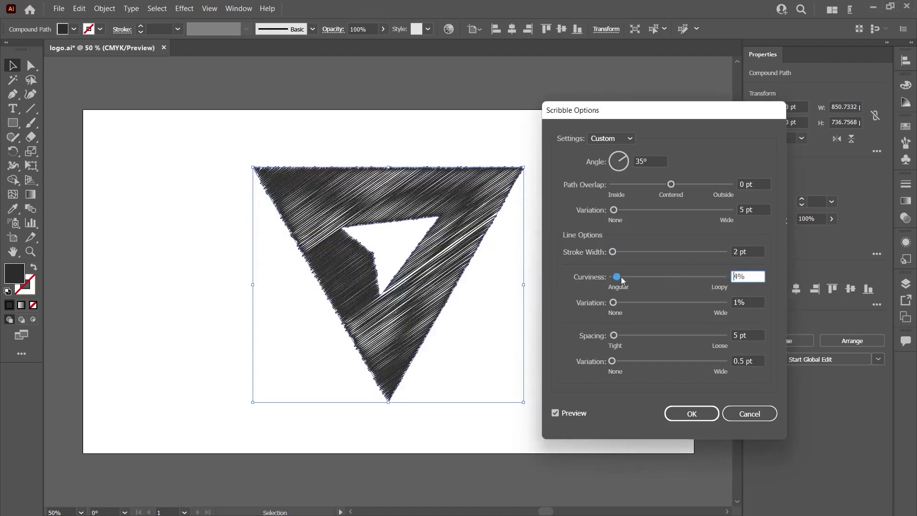
pyautogui.press('Tab')
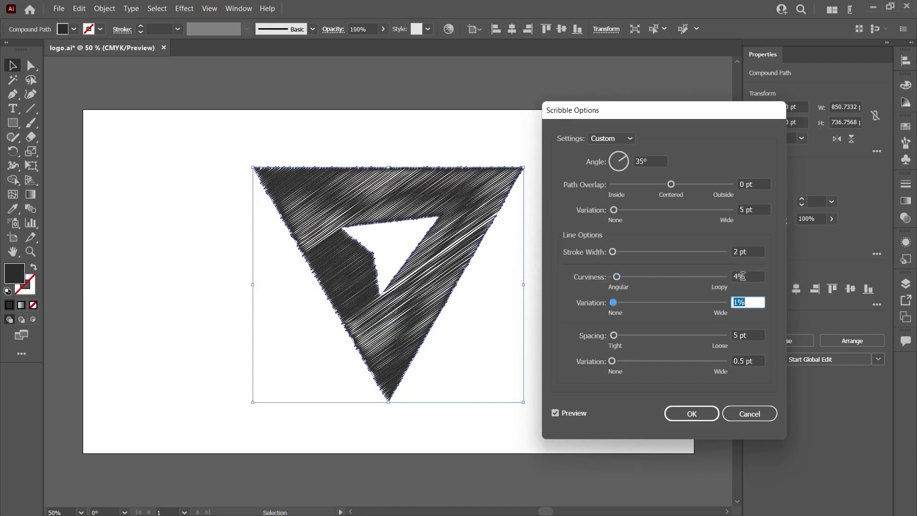
pyautogui.doubleClick(755, 277)
pyautogui.write('5')
pyautogui.press('Tab')
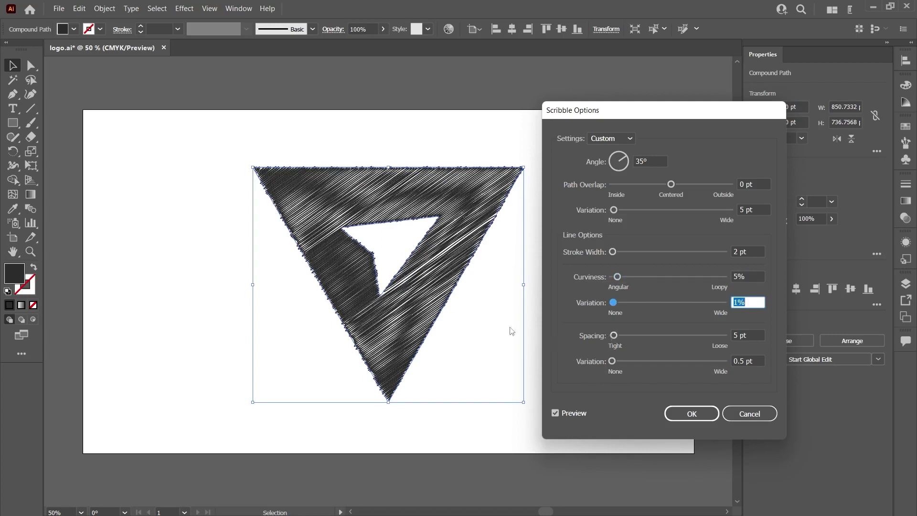
# Set the scribble spacing to 3 pt after trying 20 and 5 pt.
pyautogui.click(754, 335)
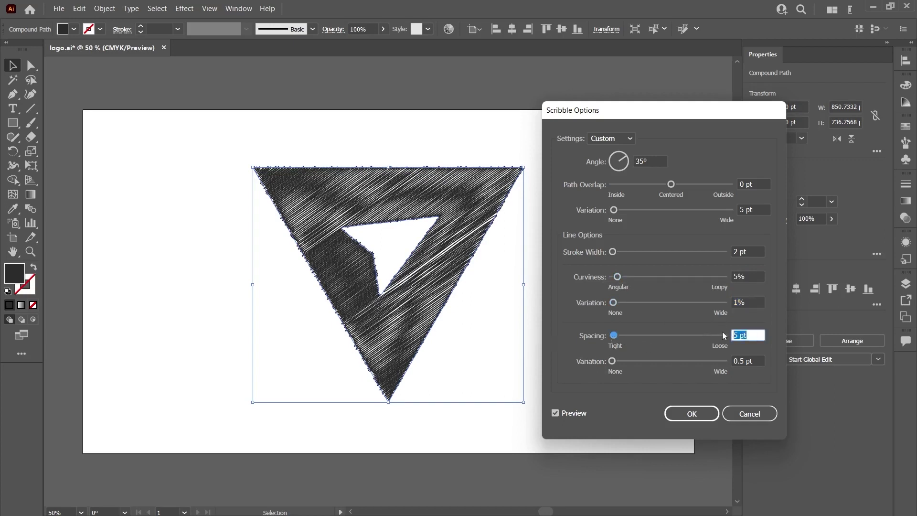
pyautogui.write('20')
pyautogui.press('Tab')
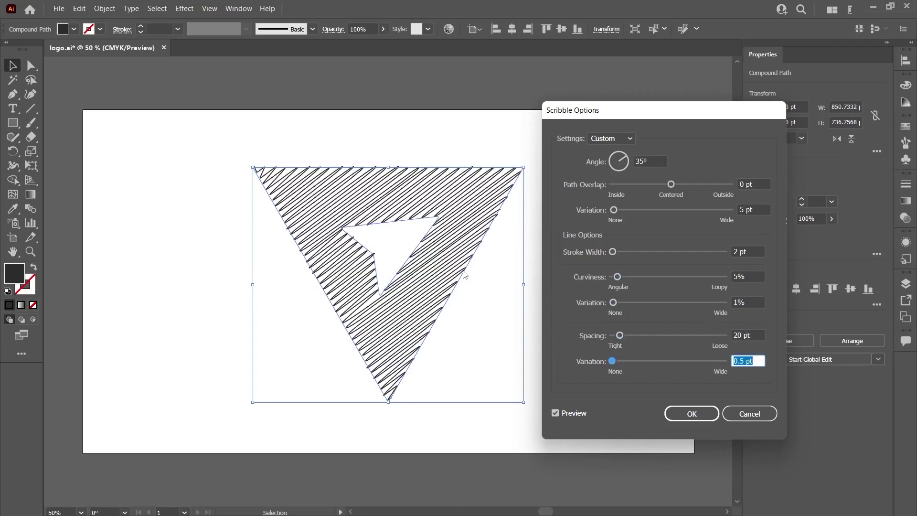
pyautogui.click(751, 334)
pyautogui.write('5')
pyautogui.press('Tab')
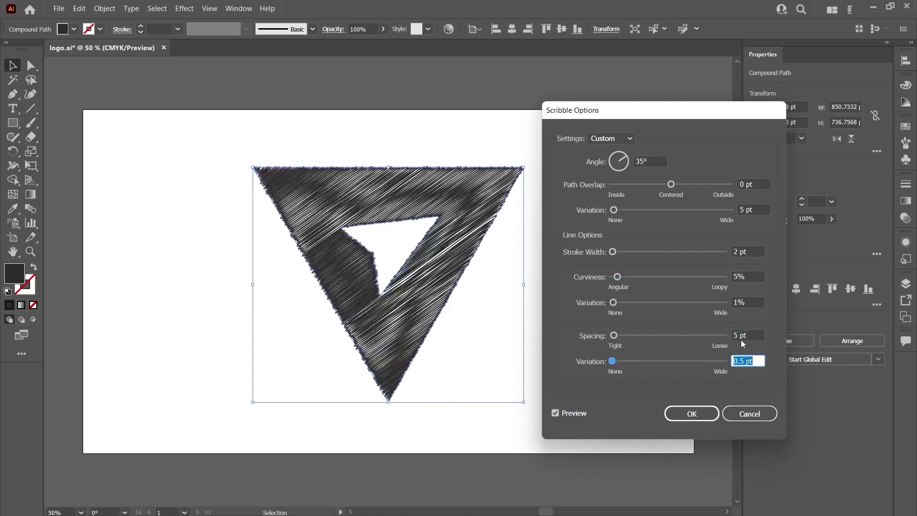
pyautogui.click(745, 334)
pyautogui.write('3')
pyautogui.press('Tab')
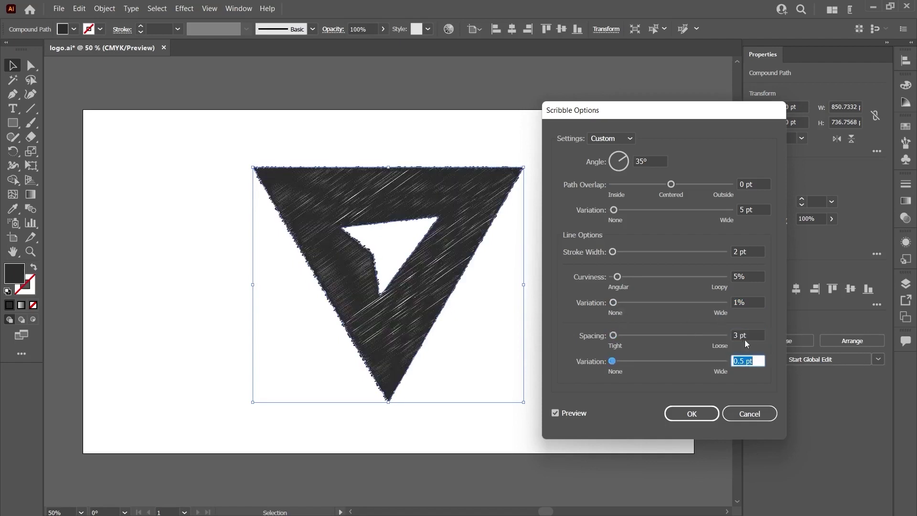
# Raise curviness variation to 8% and spacing variation to 1 pt.
pyautogui.moveTo(613, 302); pyautogui.dragTo(623, 307)
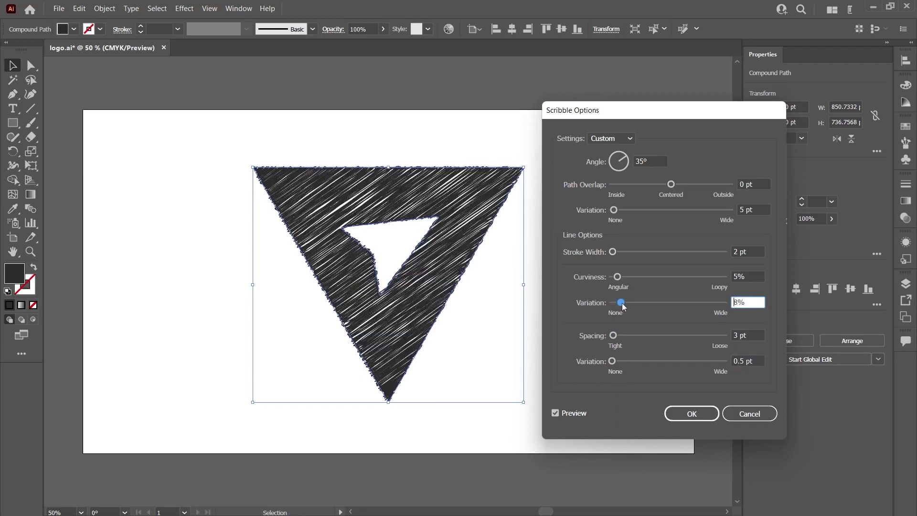
pyautogui.click(614, 365)
pyautogui.hotkey('shift', 'Tab')
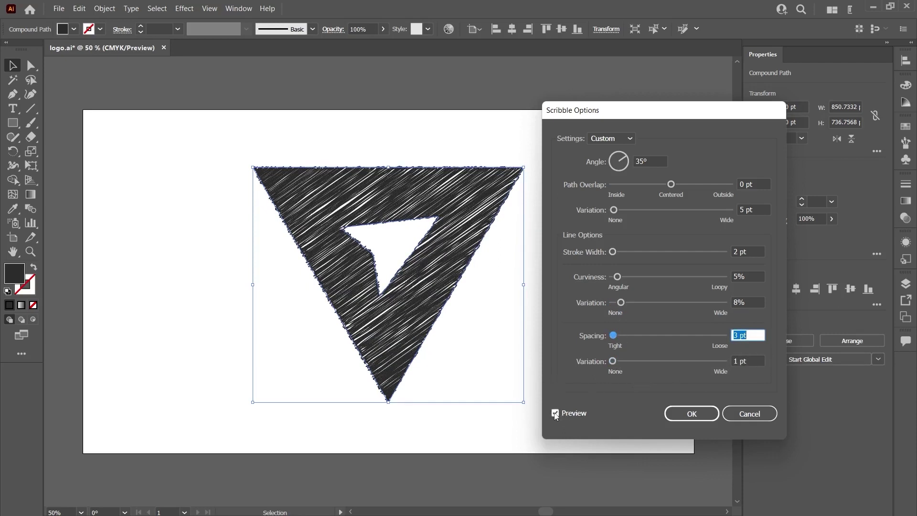
pyautogui.click(597, 212)
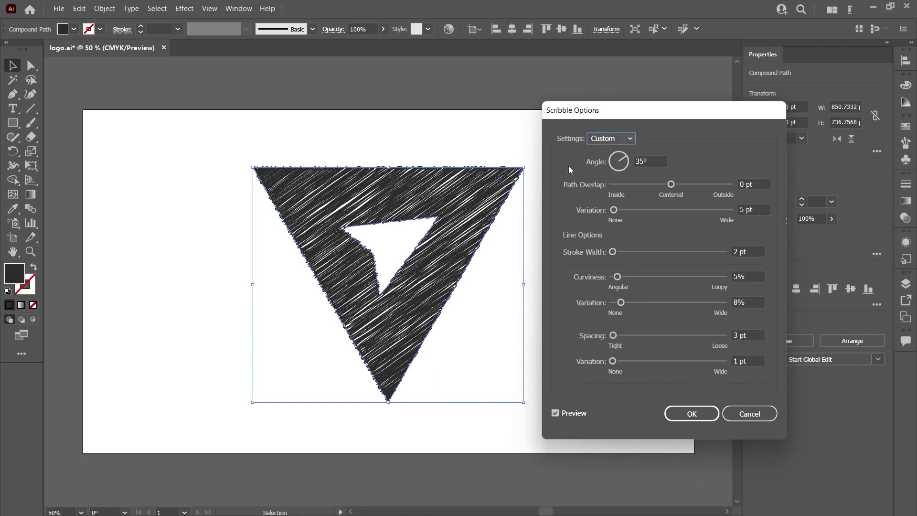
# Confirm the Scribble options, then deselect and reselect the triangle to inspect the hatching.
pyautogui.click(691, 414)
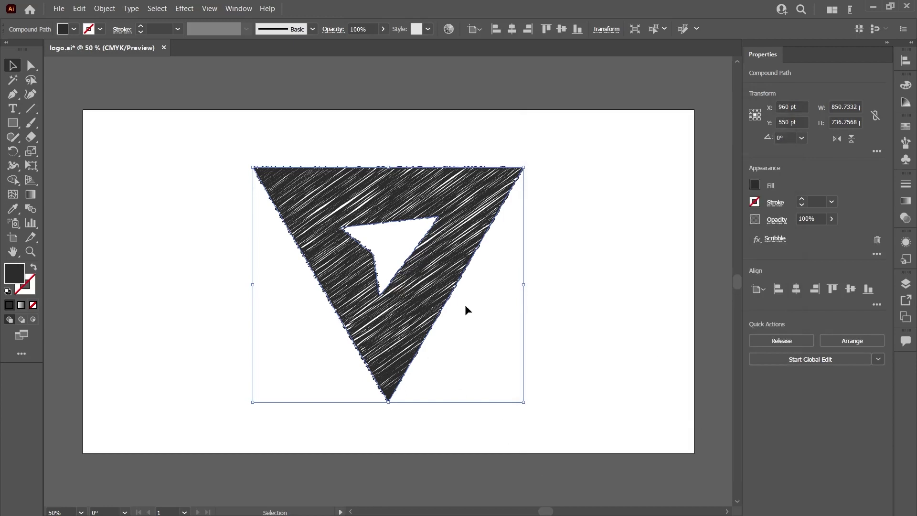
pyautogui.click(548, 281)
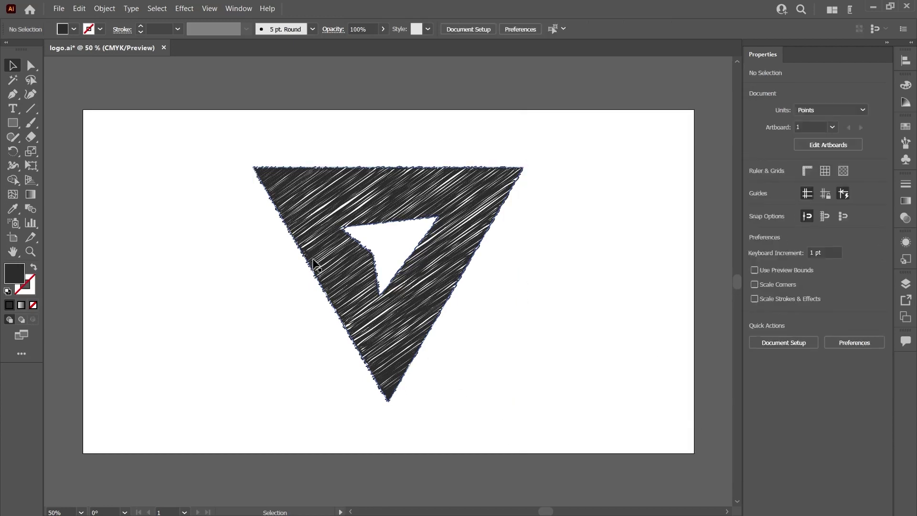
pyautogui.click(341, 193)
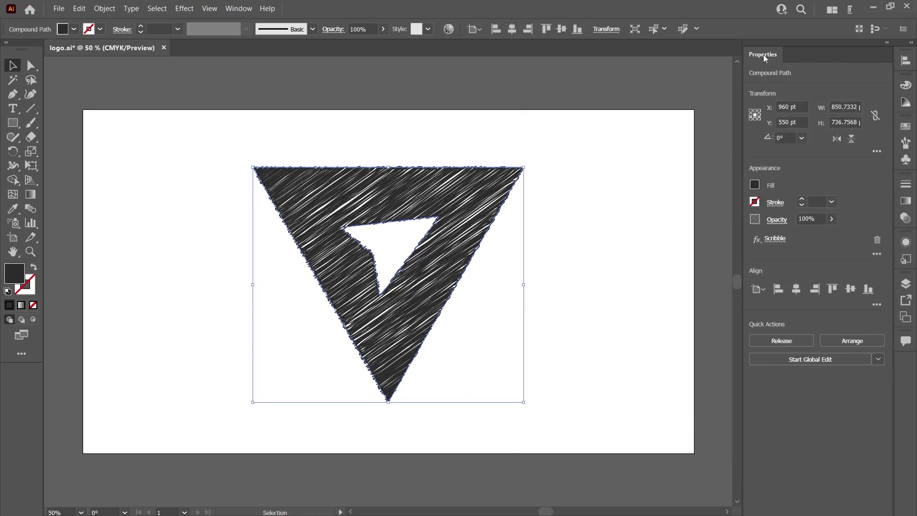
pyautogui.click(234, 6)
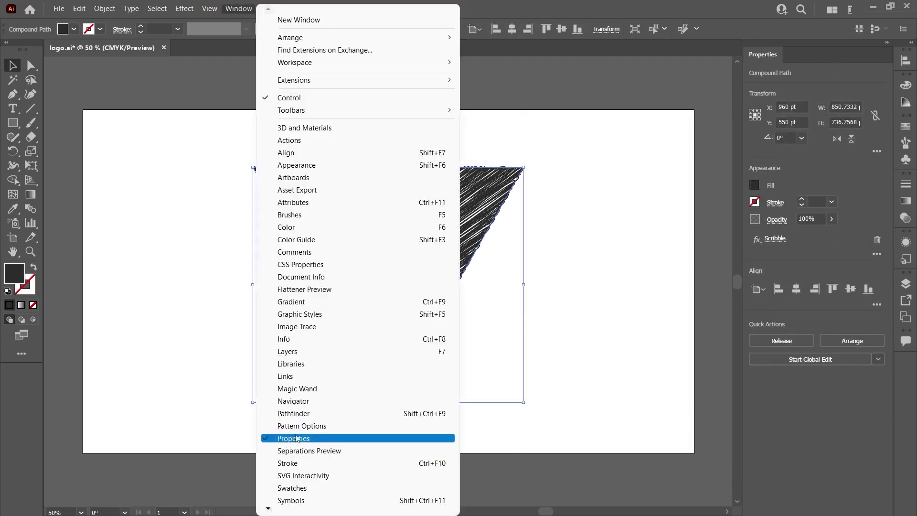
pyautogui.click(795, 254)
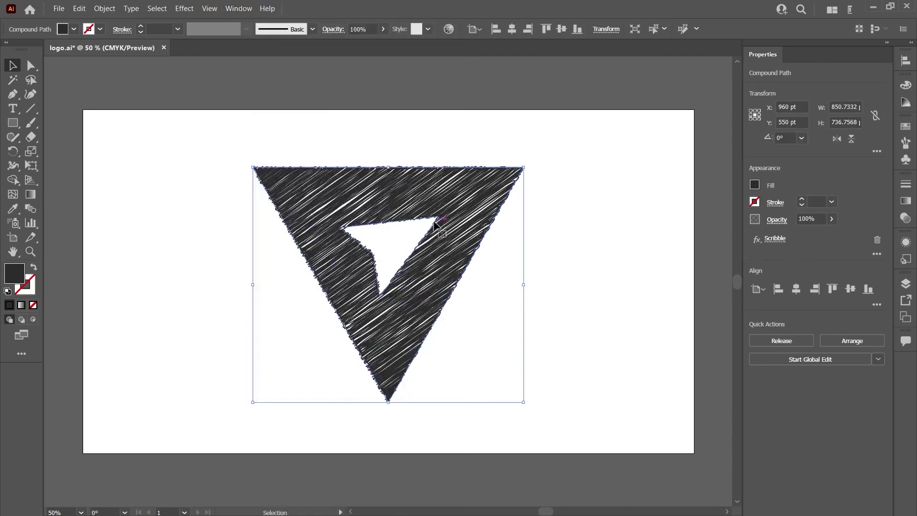
pyautogui.click(772, 238)
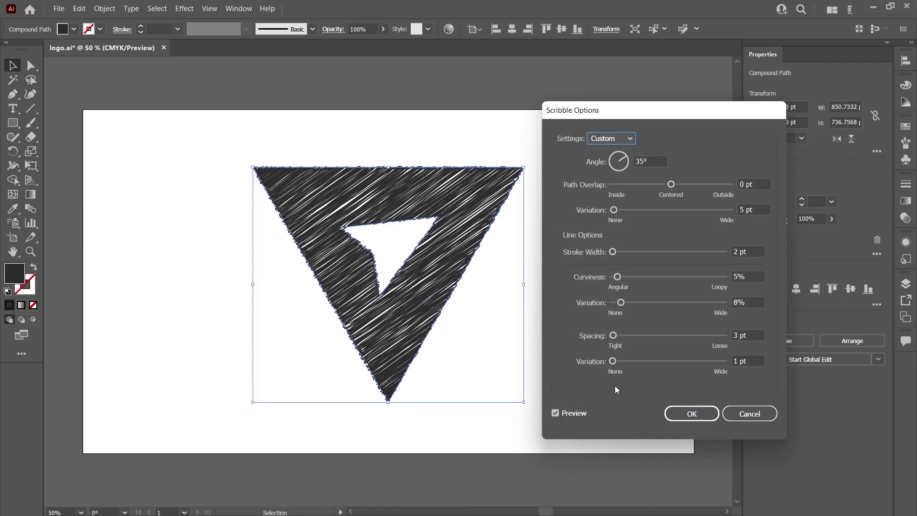
pyautogui.press('Return')
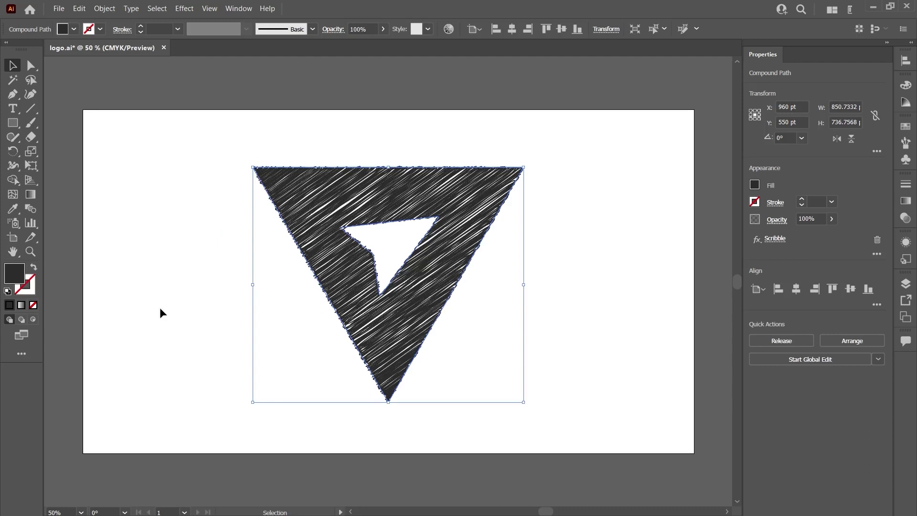
# Fill the scribbled triangle red, then select the white scribbled triangle on the black background.
pyautogui.doubleClick(16, 278)
pyautogui.click(585, 193)
pyautogui.click(462, 279)
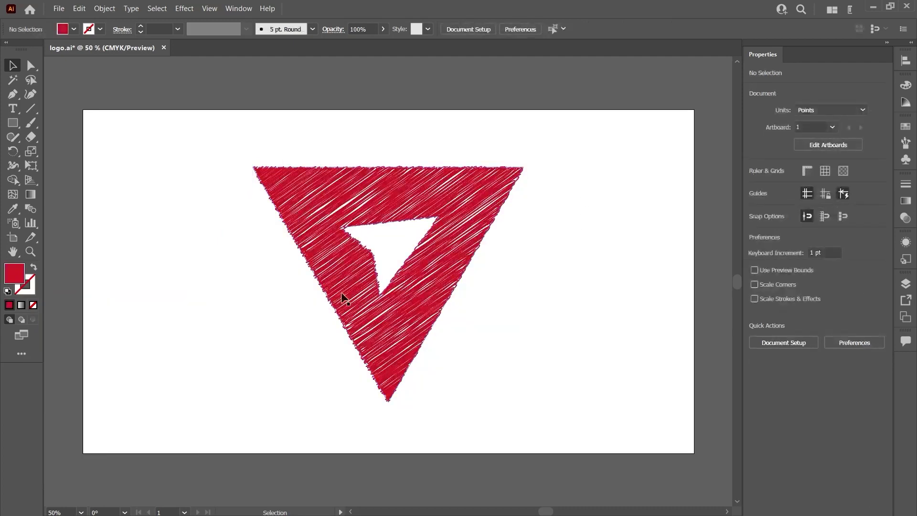
pyautogui.click(330, 252)
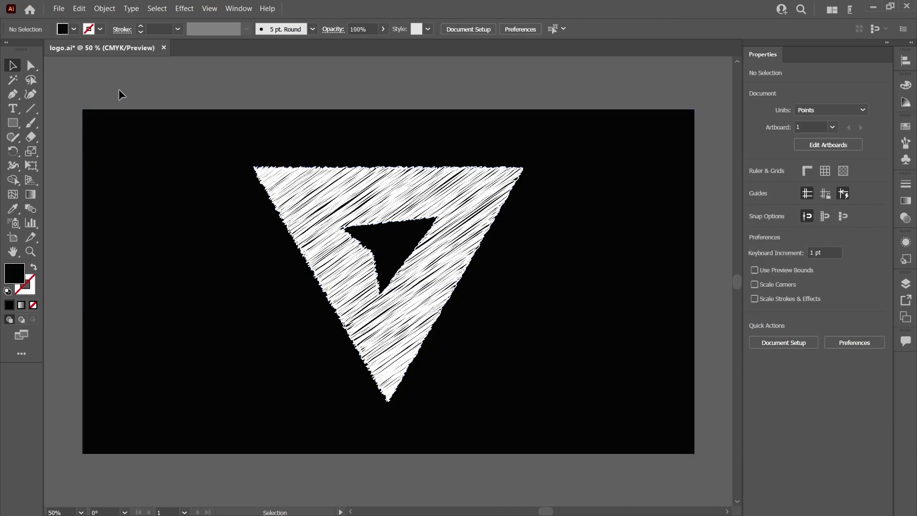
pyautogui.click(385, 323)
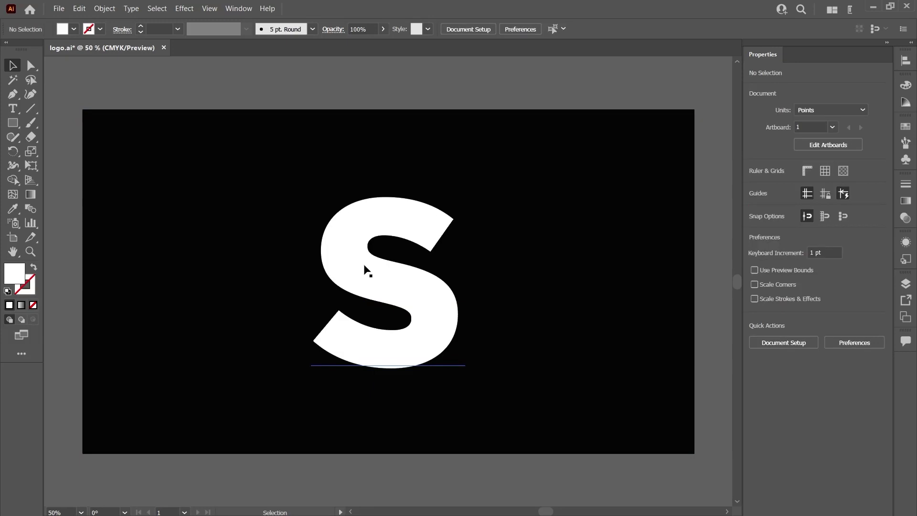
# Select the white letter S and bring up the Effect menu.
pyautogui.click(362, 222)
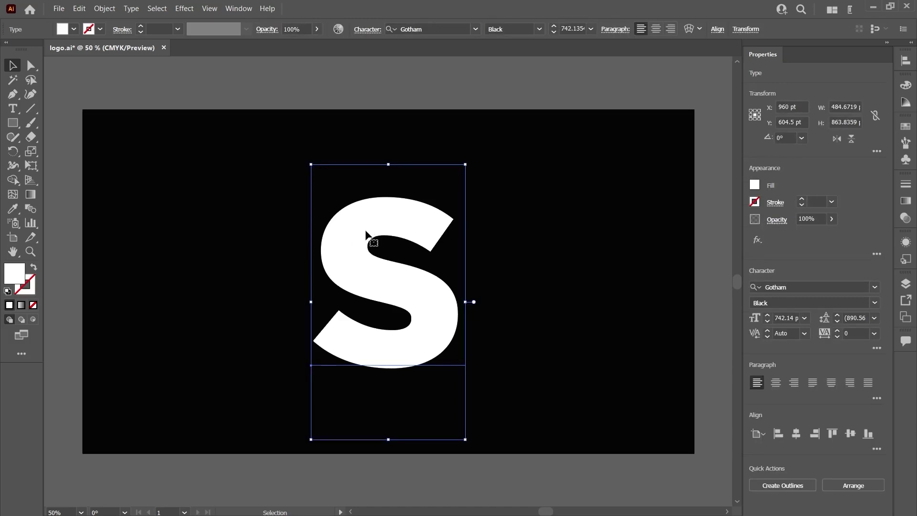
pyautogui.click(184, 8)
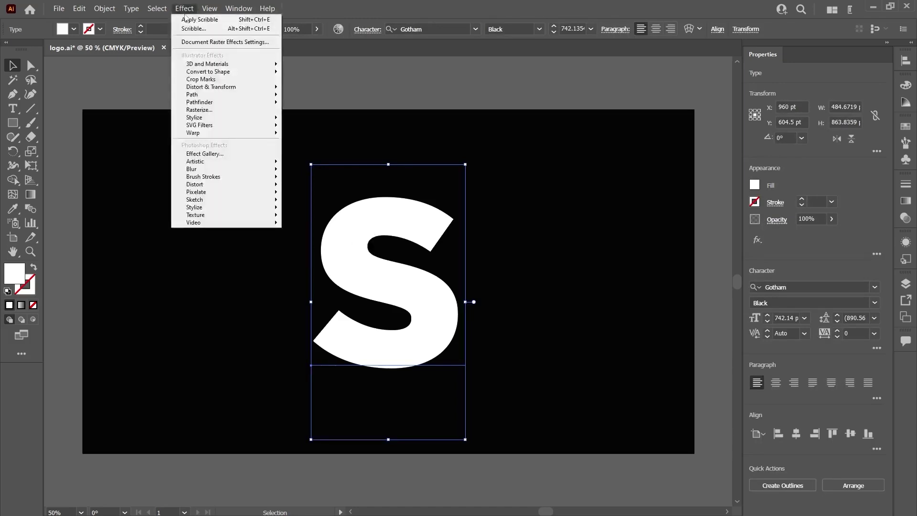
# Apply the last Scribble to the S and confirm its 35° settings from Appearance.
pyautogui.click(215, 22)
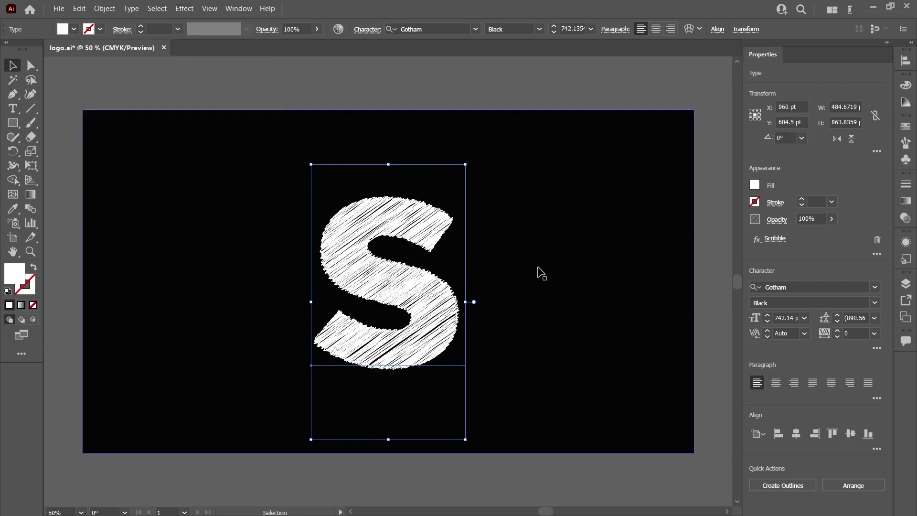
pyautogui.click(774, 238)
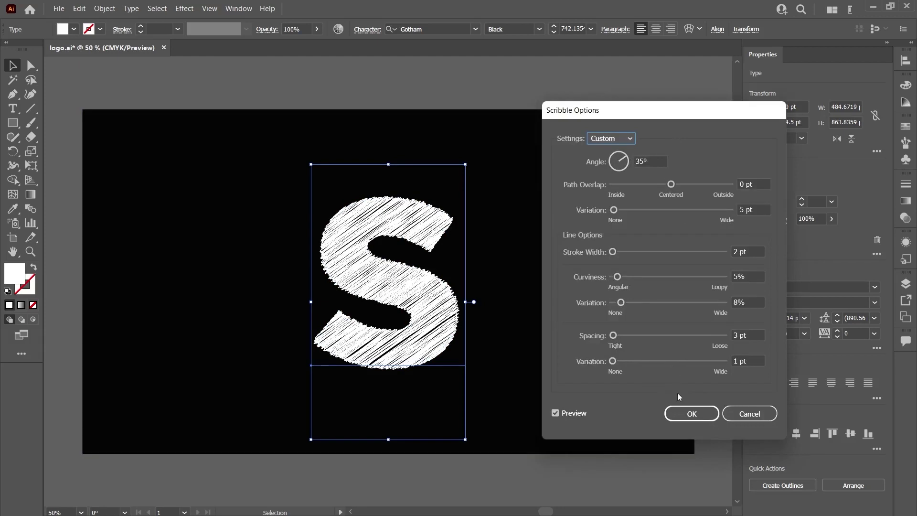
pyautogui.click(688, 414)
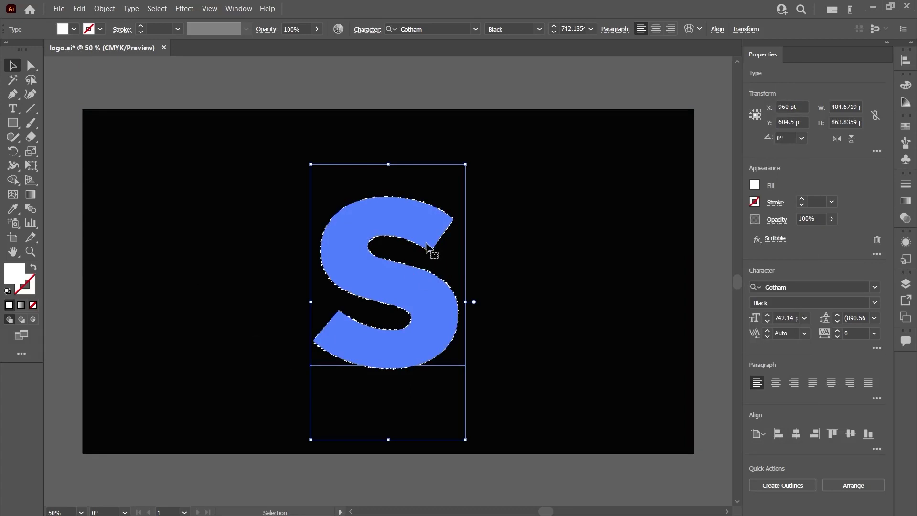
# Extend the S text by typing 'AN' and exit text editing.
pyautogui.doubleClick(436, 234)
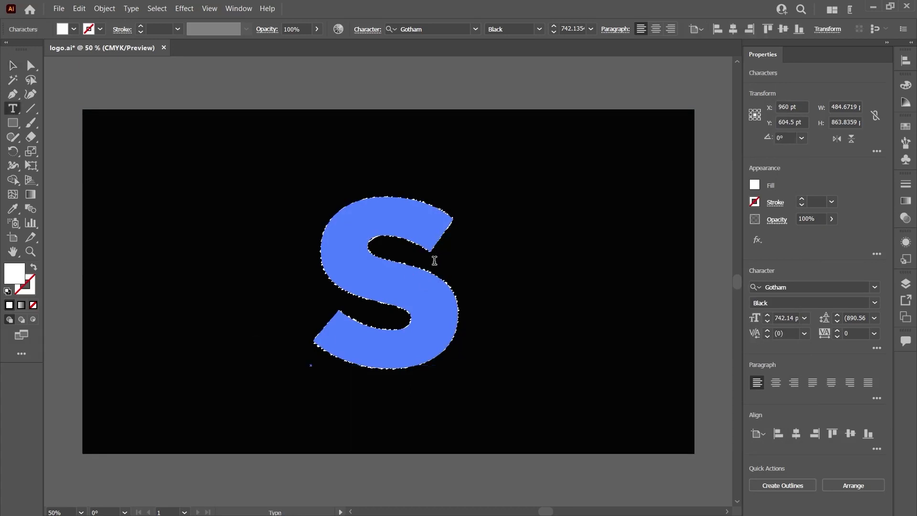
pyautogui.write('AN')
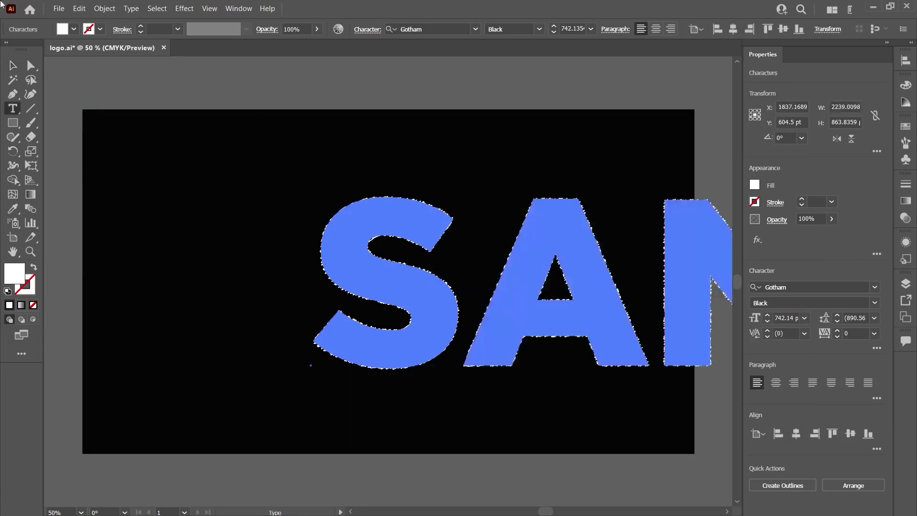
pyautogui.click(14, 66)
pyautogui.click(389, 302)
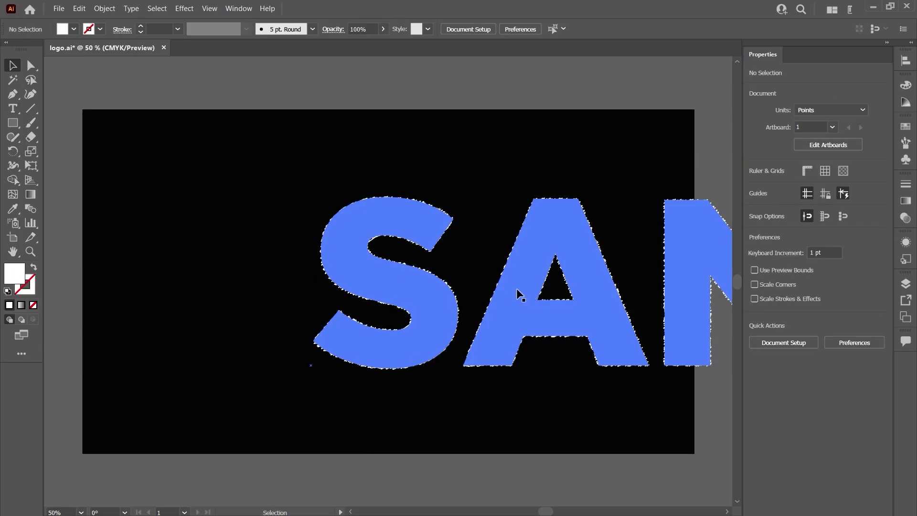
# Reduce the text's font size to 130 in the Properties panel.
pyautogui.click(511, 272)
pyautogui.click(791, 323)
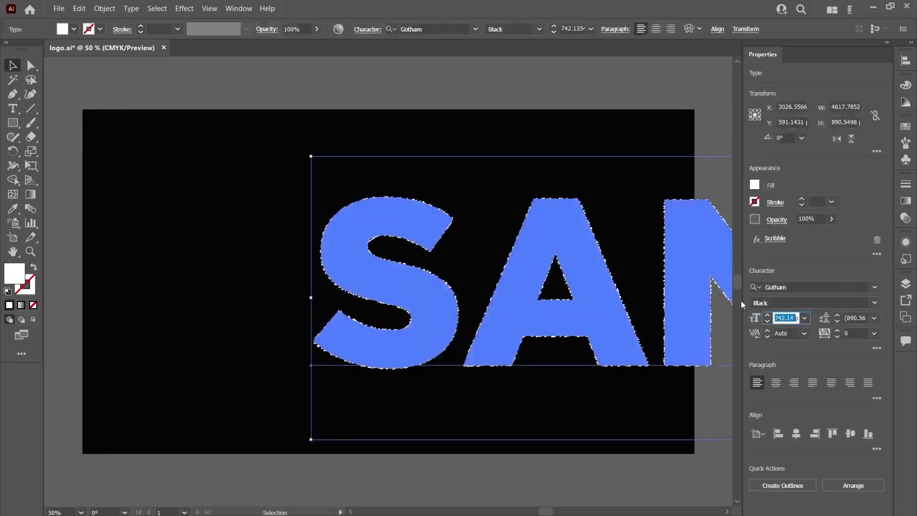
pyautogui.write('130')
pyautogui.press('Return')
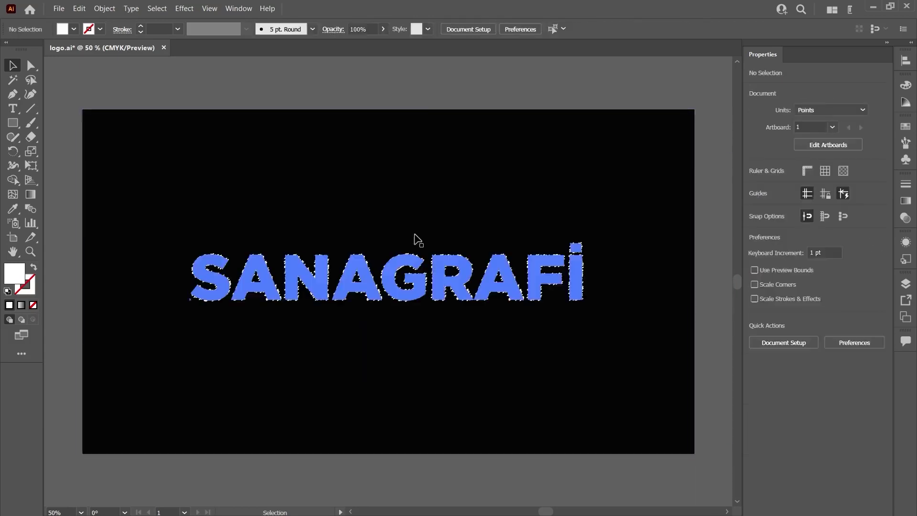
# Delete the black background rectangle and give the SANAGRAFİ text a black fill.
pyautogui.click(452, 294)
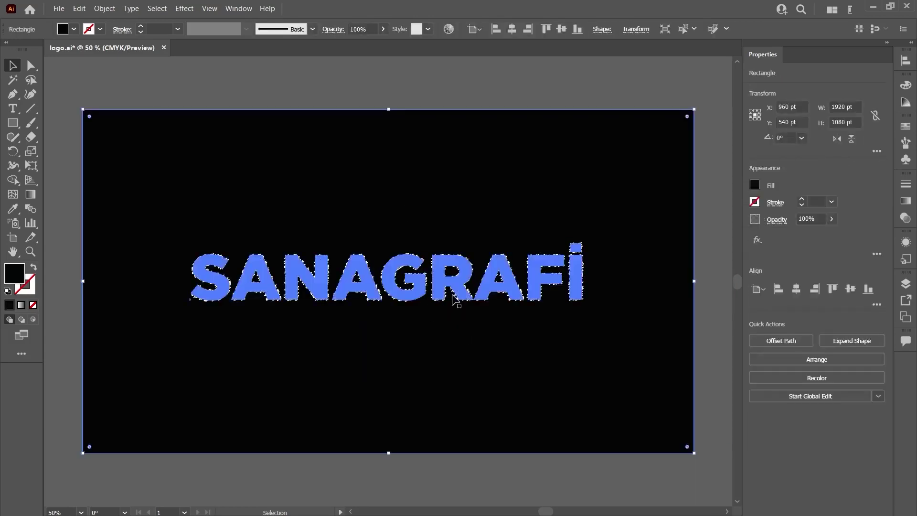
pyautogui.press('Delete')
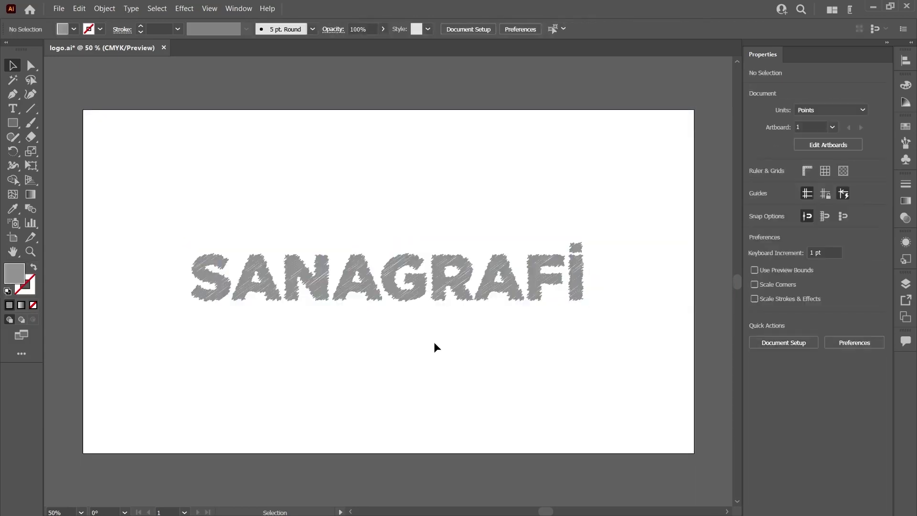
pyautogui.click(329, 301)
pyautogui.click(754, 185)
pyautogui.click(626, 204)
pyautogui.press('Escape')
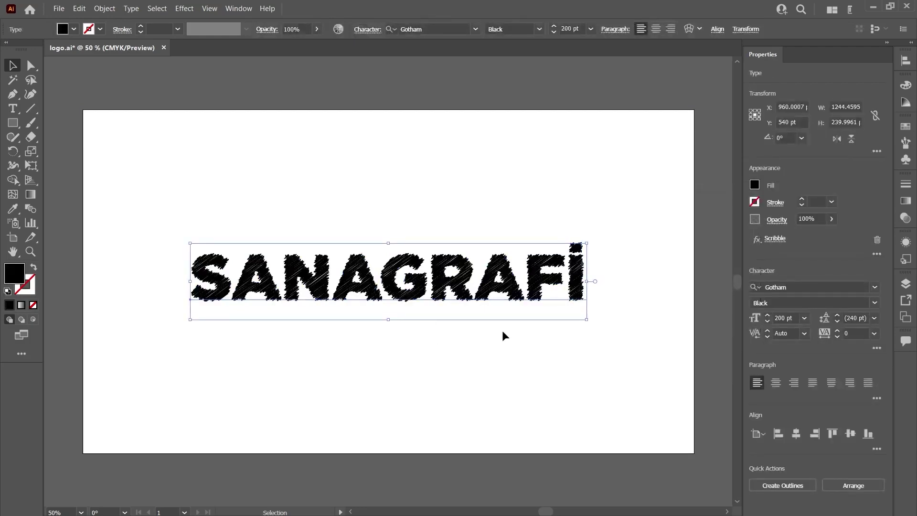
# Retune the text's Scribble to 1 pt stroke width, 2 pt spacing and 2 pt variation.
pyautogui.click(775, 239)
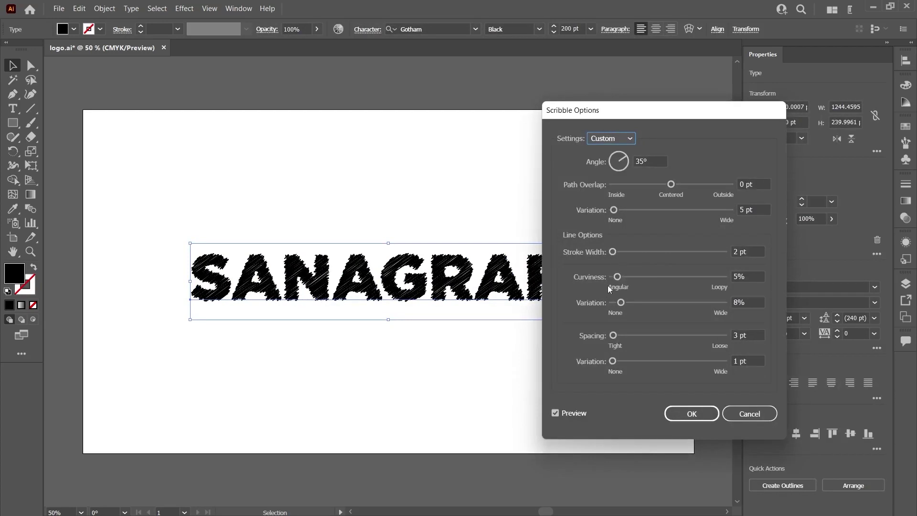
pyautogui.click(751, 252)
pyautogui.press('Down')
pyautogui.press('Tab')
pyautogui.press('Tab')
pyautogui.press('Tab')
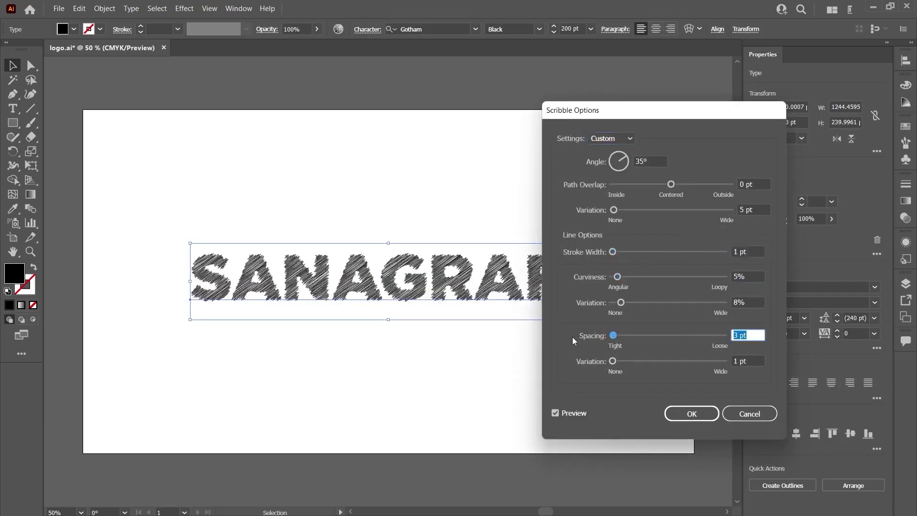
pyautogui.write('1')
pyautogui.press('Tab')
pyautogui.write('2')
pyautogui.press('Tab')
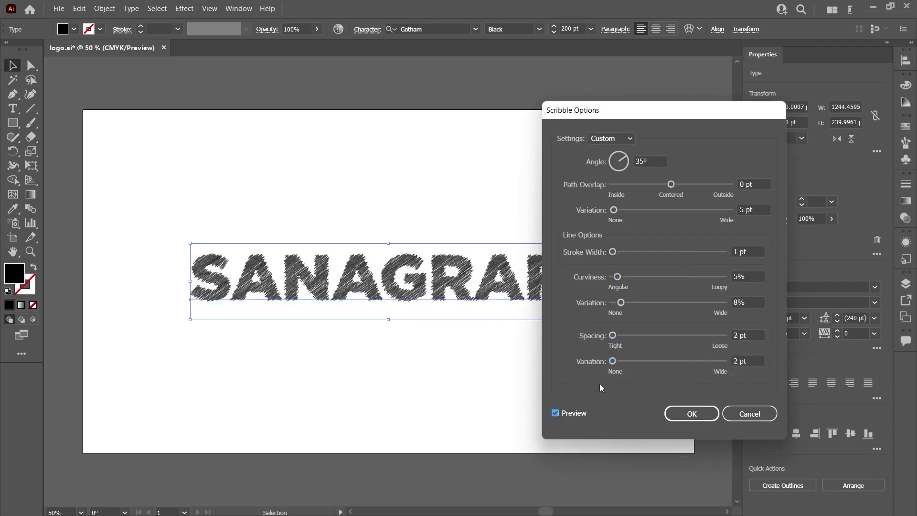
pyautogui.click(691, 413)
# Delete 'ANAGRAFİ' from the SANAGRAFİ text, leaving only the scribbled letter S.
pyautogui.doubleClick(236, 287)
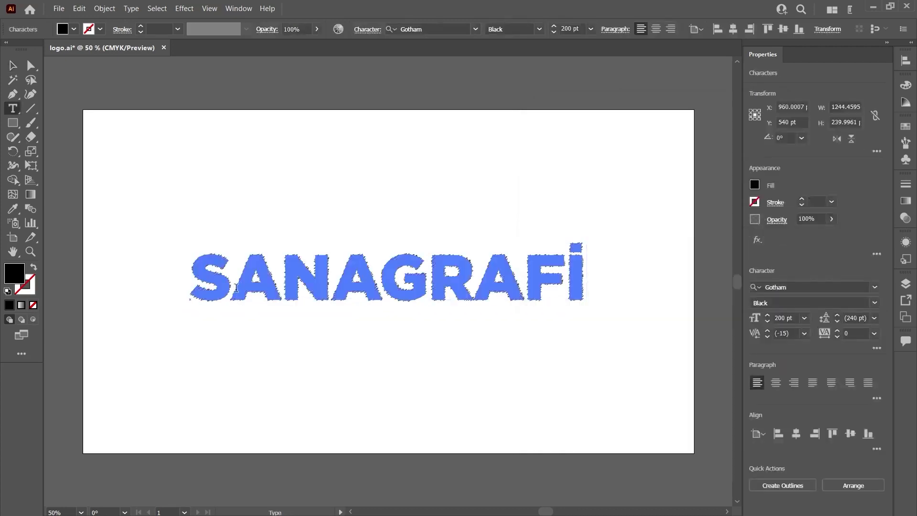
pyautogui.moveTo(236, 287); pyautogui.dragTo(589, 280)
pyautogui.press('BackSpace')
pyautogui.press('Escape')
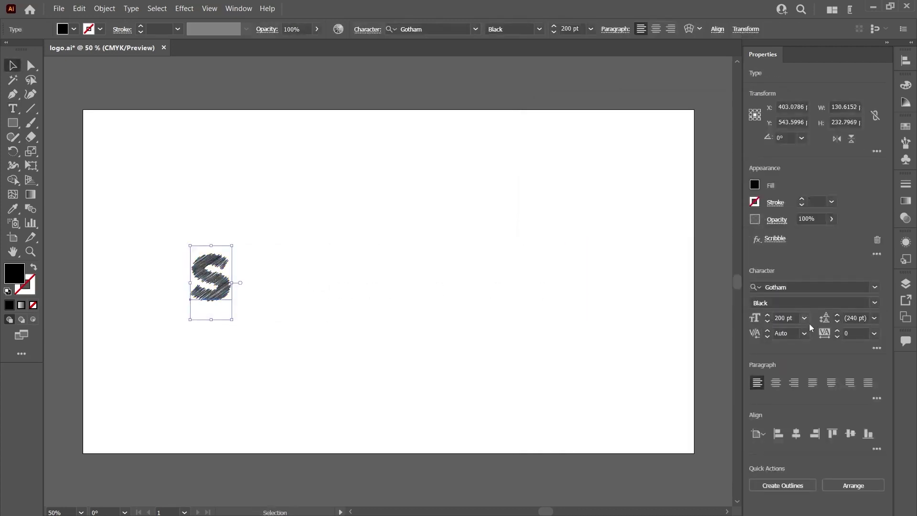